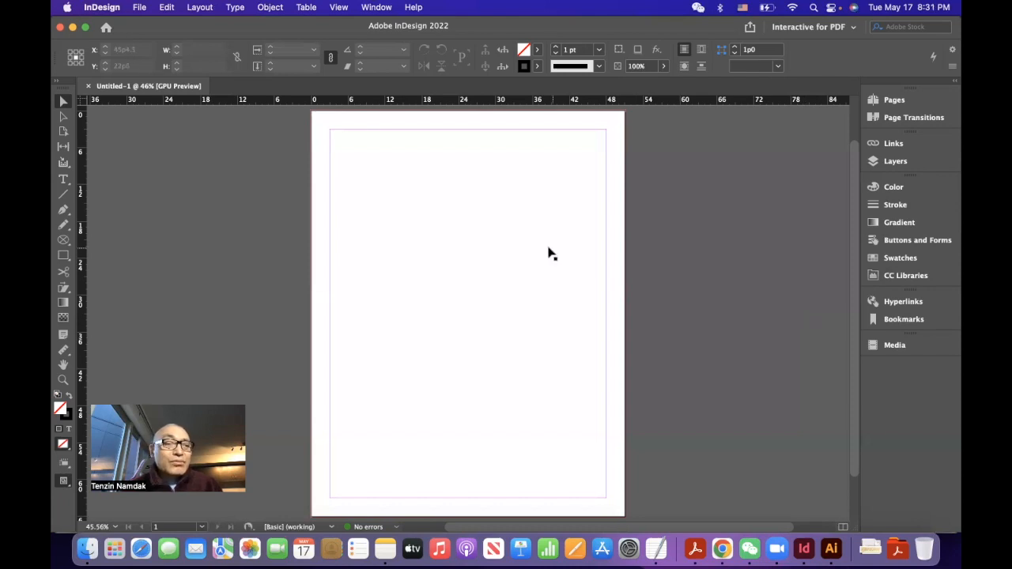
Draw a circular ellipse frame about 20p4.5 in diameter in the upper middle of the page.
{"action": "left_click", "coordinate": [63, 242]}
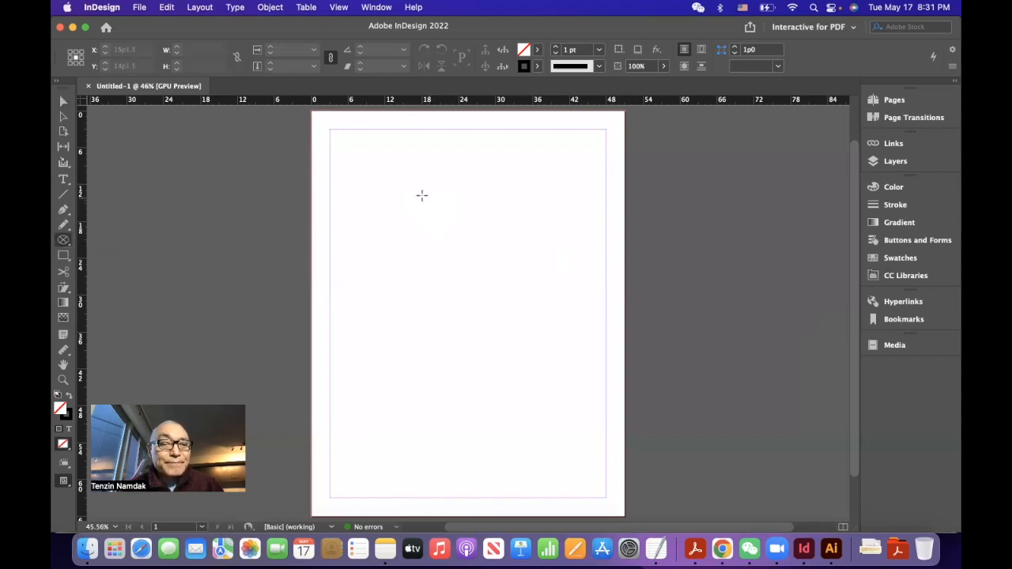
{"action": "left_click_drag", "start_coordinate": [407, 168], "coordinate": [533, 328]}
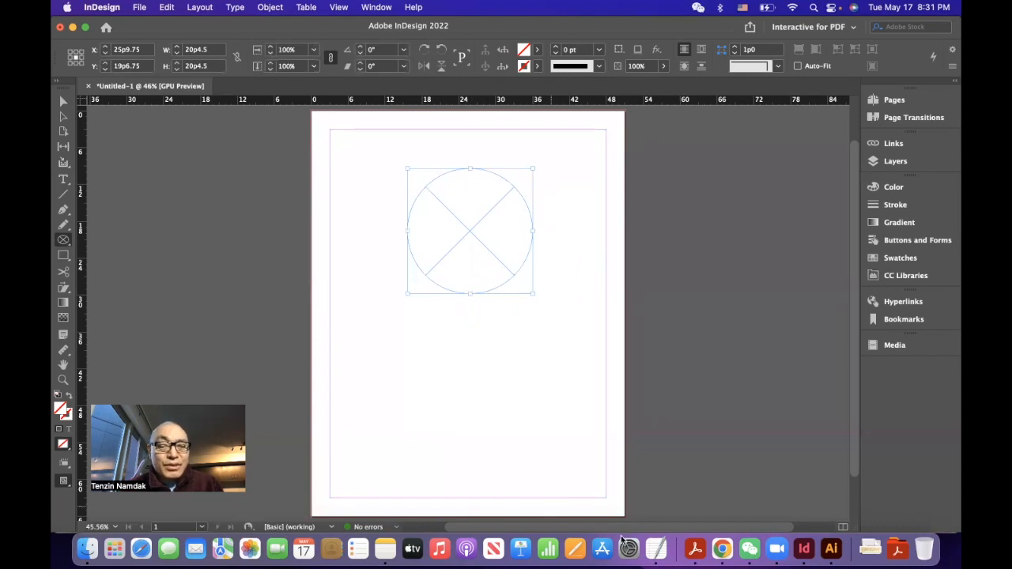
Switch to Chrome, copy the opening Tibetan phrase of the prayer text, and return to InDesign.
{"action": "left_click", "coordinate": [722, 548]}
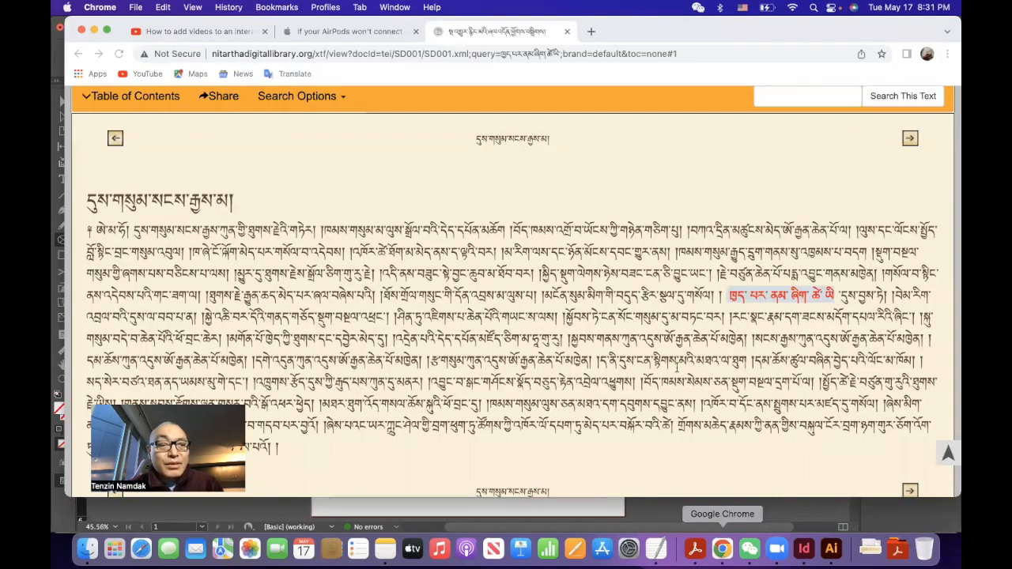
{"action": "scroll", "coordinate": [380, 227], "scroll_direction": "down", "scroll_amount": 1}
{"action": "left_click_drag", "start_coordinate": [87, 210], "coordinate": [314, 211]}
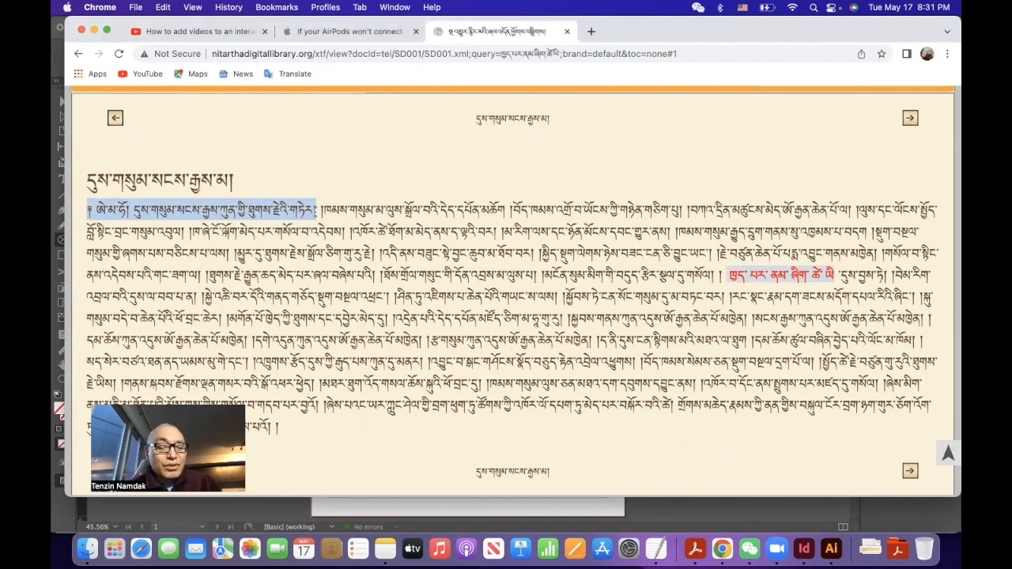
{"action": "key", "text": "super+Tab"}
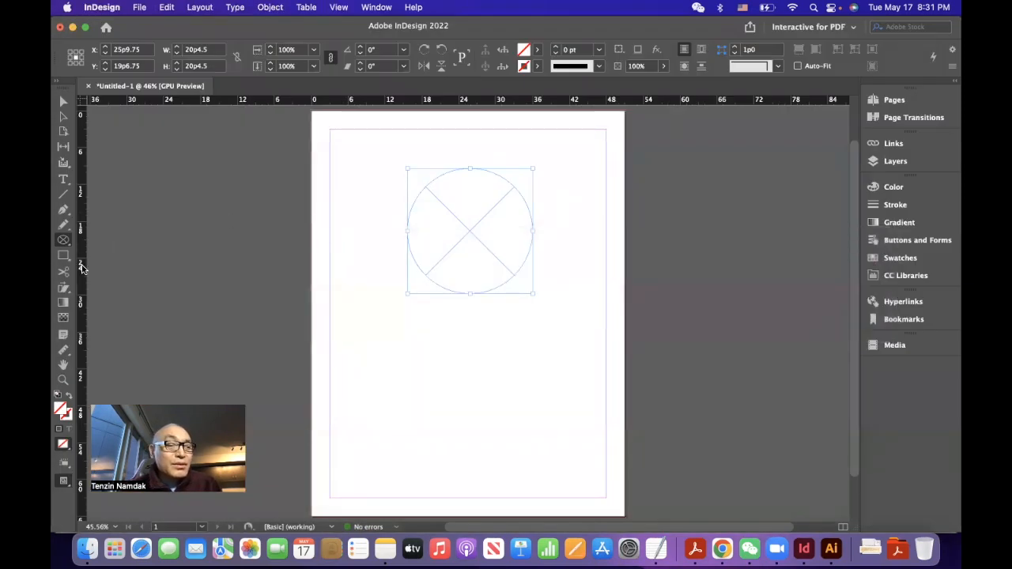
Paste the copied Tibetan phrase along the circle's edge with the Type on a Path Tool, starting at its lowest point.
{"action": "left_click", "coordinate": [65, 181]}
{"action": "left_click", "coordinate": [65, 185]}
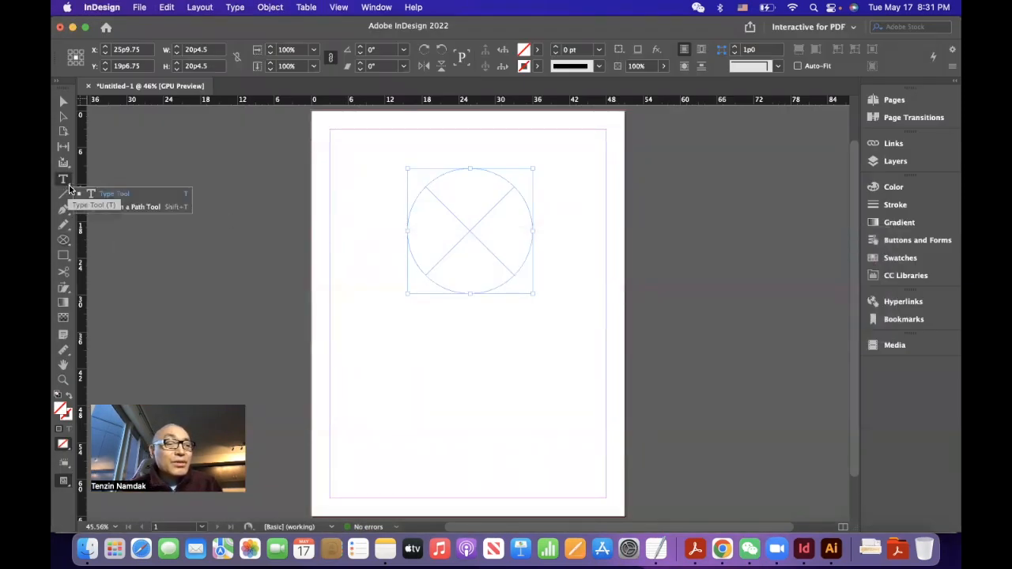
{"action": "left_click", "coordinate": [105, 207]}
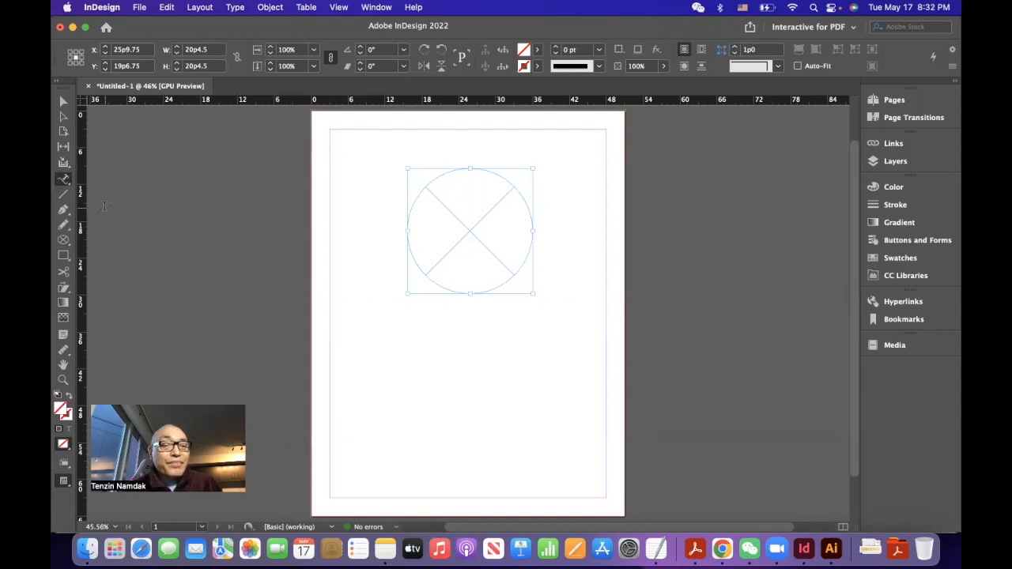
{"action": "left_click", "coordinate": [469, 292]}
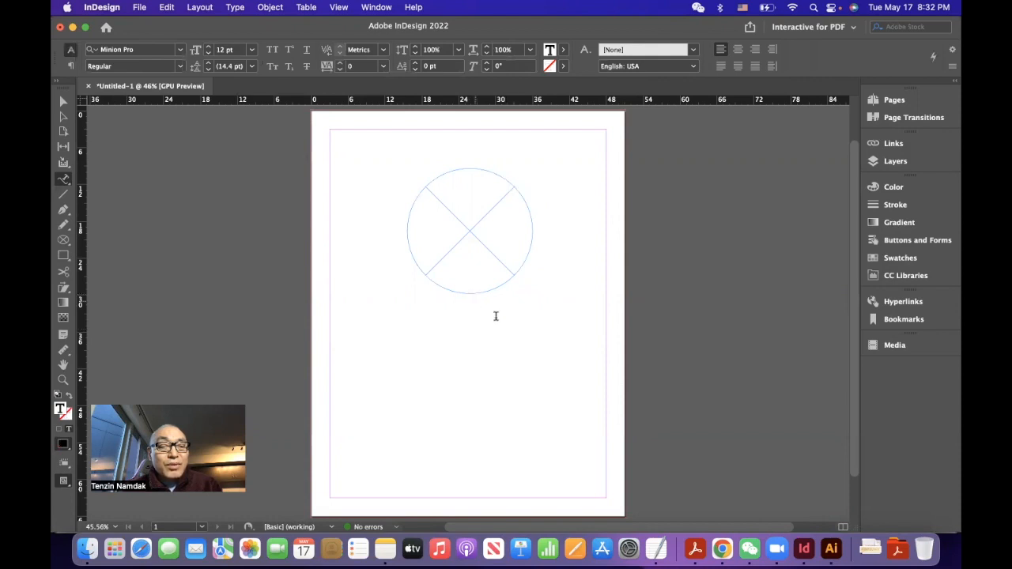
{"action": "key", "text": "super"}
{"action": "key", "text": "super+v"}
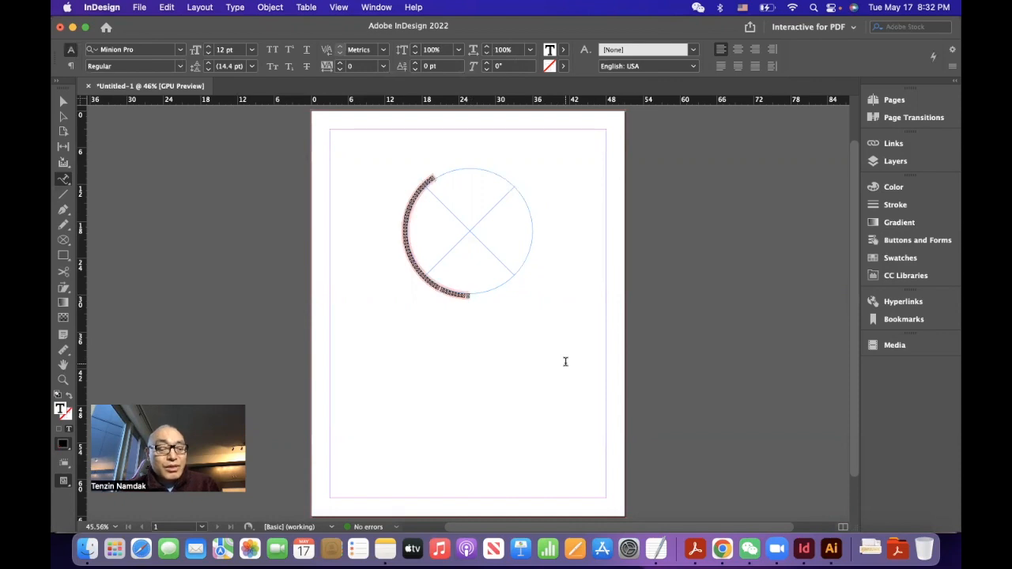
Set the font of all the text on the circle to SambhotaUnicode.
{"action": "key", "text": "super+a"}
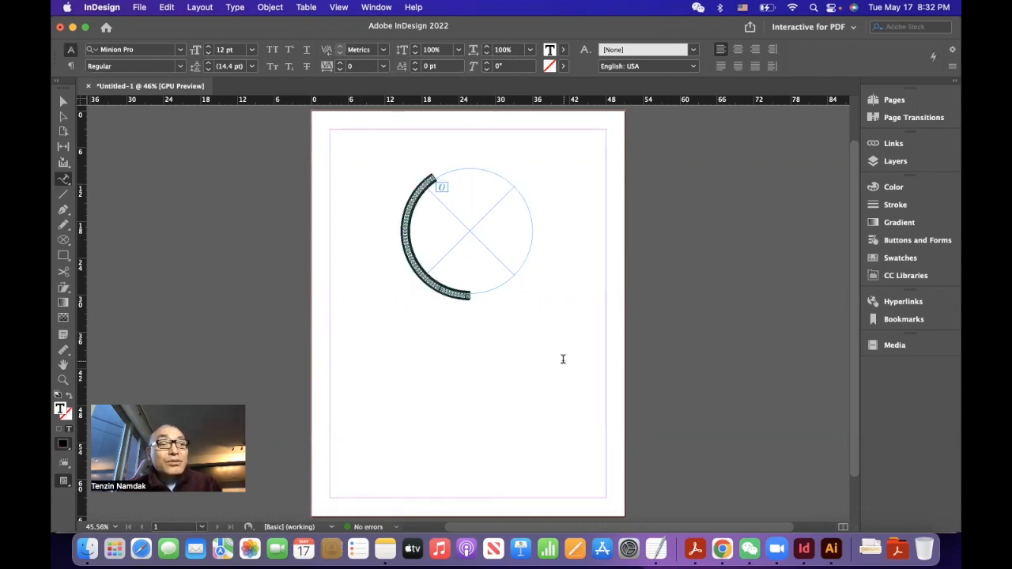
{"action": "left_click", "coordinate": [181, 50]}
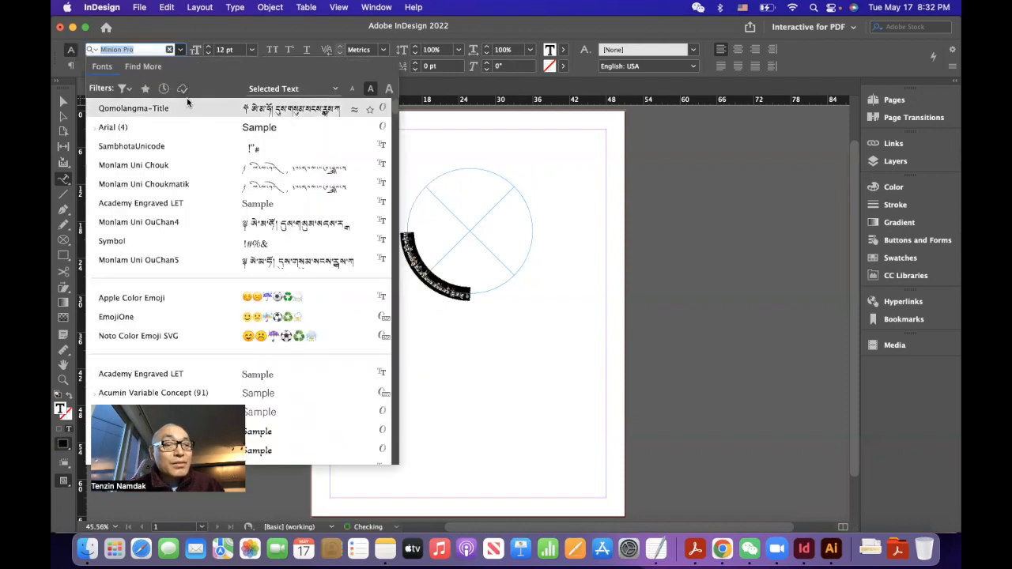
{"action": "left_click", "coordinate": [174, 146]}
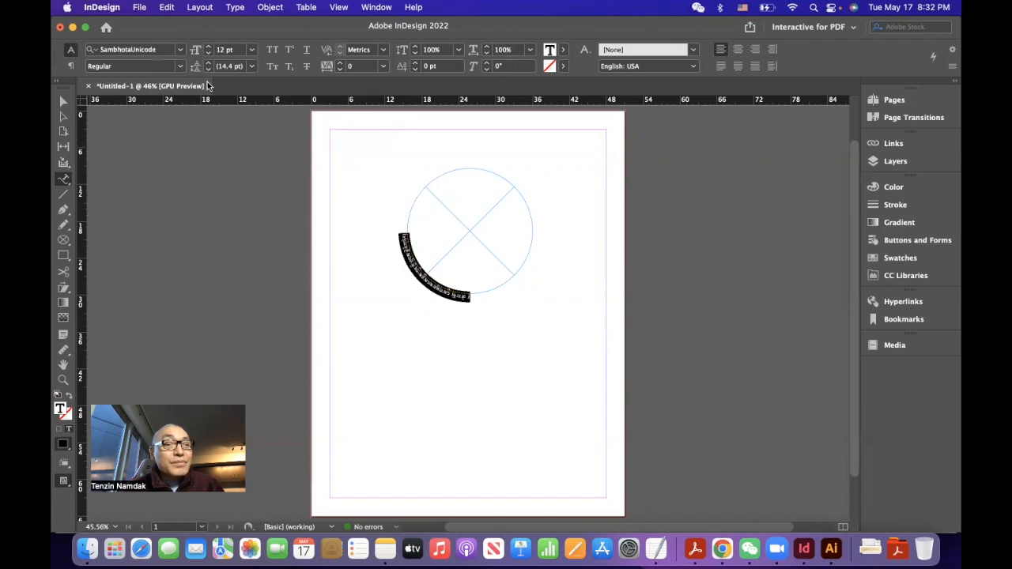
Enlarge the circular text to 49 pt and deselect it.
{"action": "left_click", "coordinate": [208, 48]}
{"action": "left_click", "coordinate": [209, 48]}
{"action": "left_click", "coordinate": [209, 48]}
{"action": "left_click", "coordinate": [209, 48]}
{"action": "left_click", "coordinate": [209, 47]}
{"action": "left_click", "coordinate": [209, 47]}
{"action": "left_click", "coordinate": [208, 48]}
{"action": "left_click", "coordinate": [208, 48]}
{"action": "left_click", "coordinate": [208, 47]}
{"action": "left_click", "coordinate": [209, 47]}
{"action": "left_click", "coordinate": [208, 47]}
{"action": "left_click", "coordinate": [209, 47]}
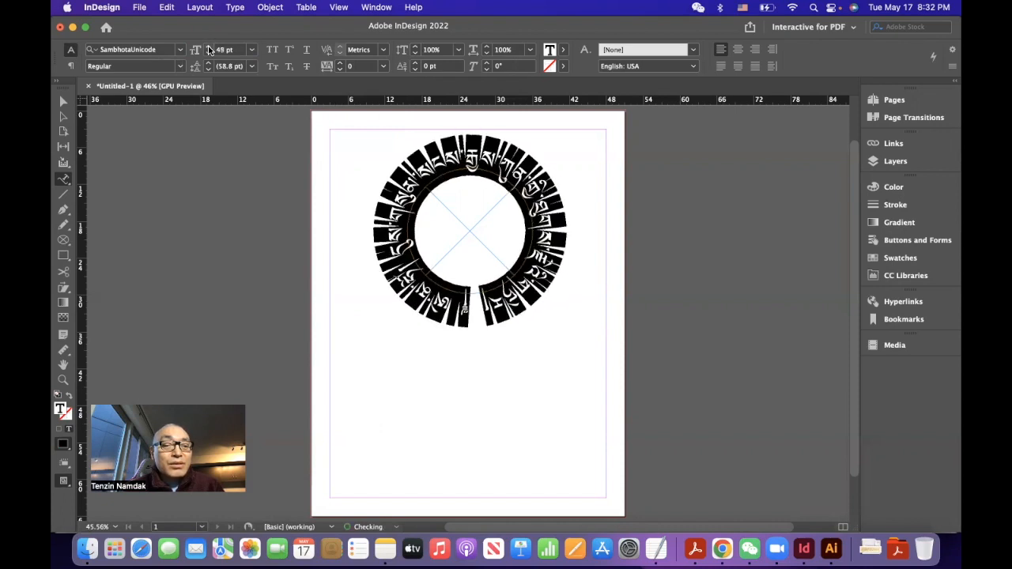
{"action": "left_click", "coordinate": [298, 266]}
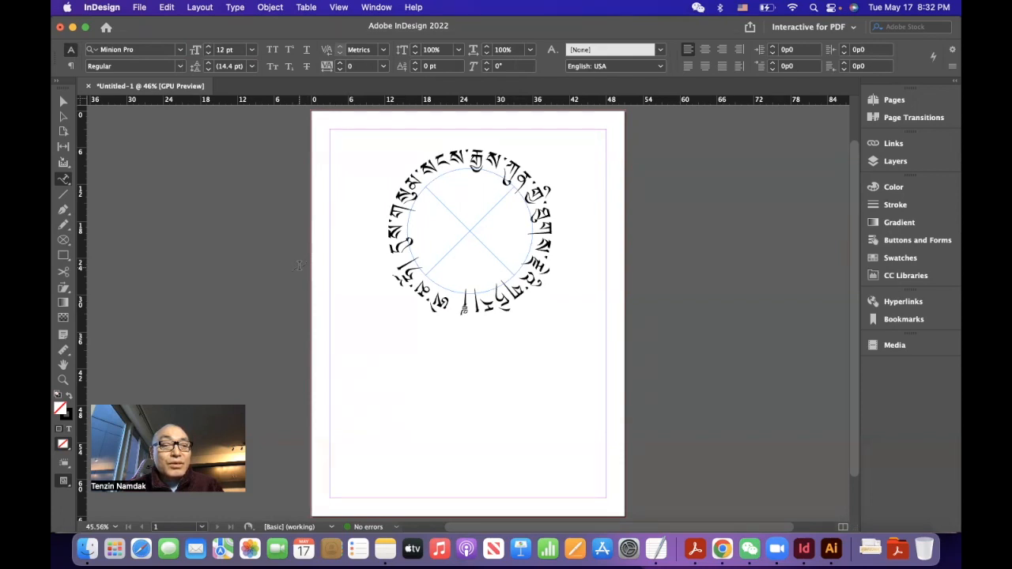
Select all the circular text and set its font size to 36 pt.
{"action": "left_click", "coordinate": [491, 300]}
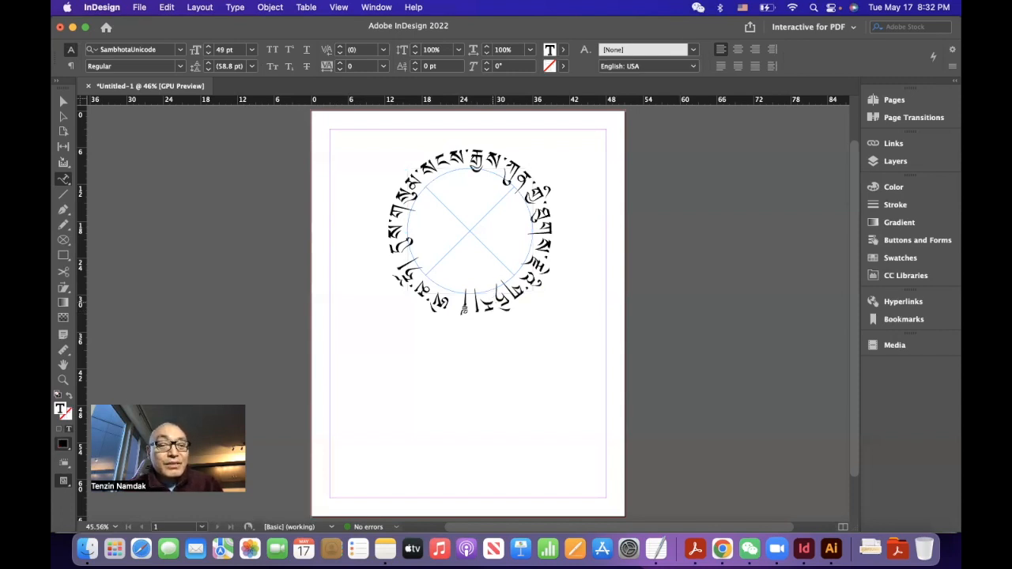
{"action": "key", "text": "super+a"}
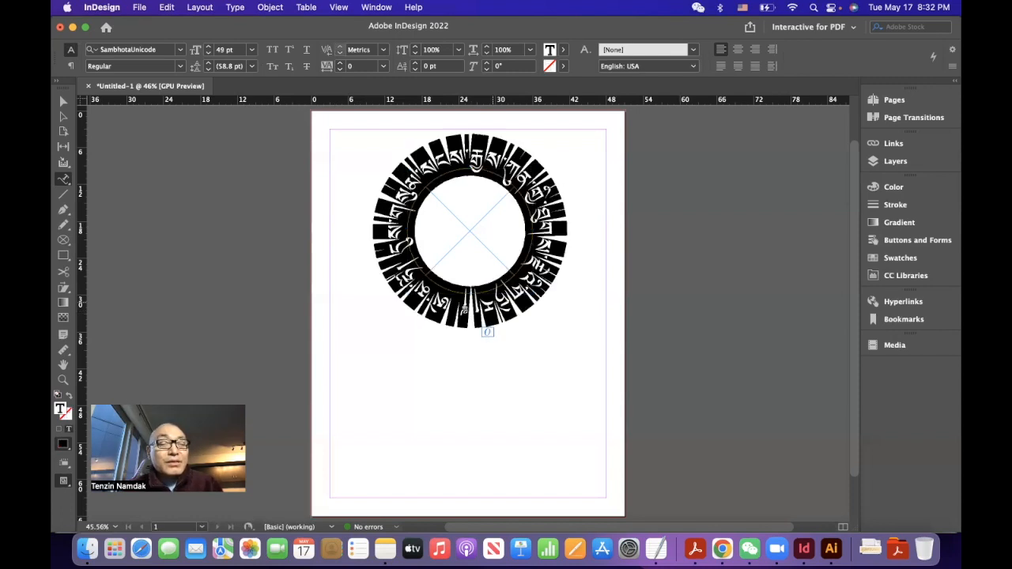
{"action": "left_click", "coordinate": [207, 52]}
{"action": "left_click", "coordinate": [207, 52]}
{"action": "left_click", "coordinate": [207, 52]}
{"action": "left_click", "coordinate": [207, 52]}
{"action": "left_click", "coordinate": [207, 52]}
{"action": "left_click", "coordinate": [207, 52]}
{"action": "left_click", "coordinate": [207, 52]}
{"action": "left_click", "coordinate": [207, 53]}
{"action": "left_click", "coordinate": [207, 52]}
{"action": "left_click", "coordinate": [207, 52]}
{"action": "left_click", "coordinate": [207, 52]}
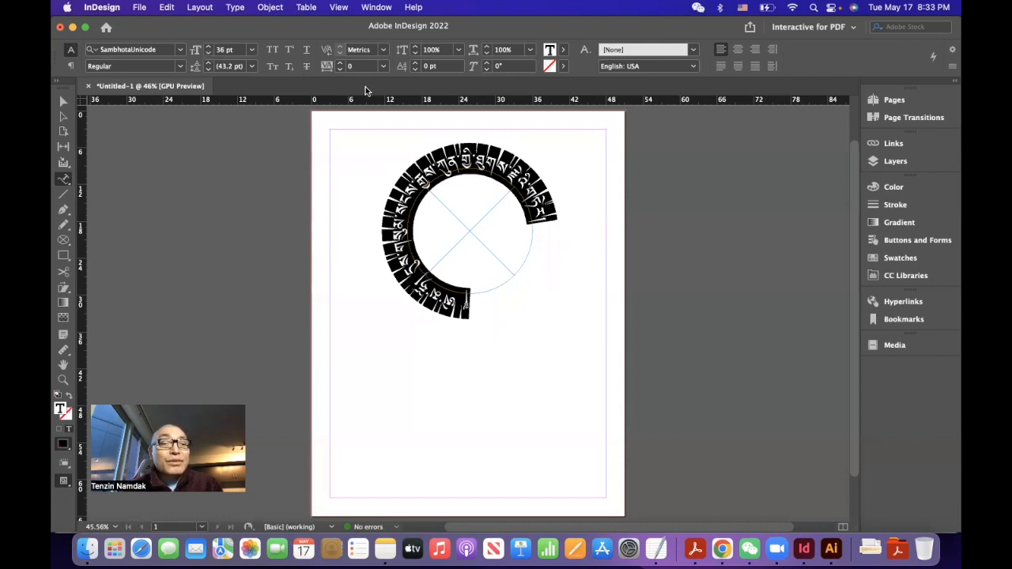
Set the tracking of the circular text to 60.
{"action": "left_click", "coordinate": [341, 63]}
{"action": "left_click", "coordinate": [341, 62]}
{"action": "left_click", "coordinate": [340, 63]}
{"action": "left_click", "coordinate": [341, 64]}
{"action": "left_click", "coordinate": [340, 64]}
{"action": "left_click", "coordinate": [340, 66]}
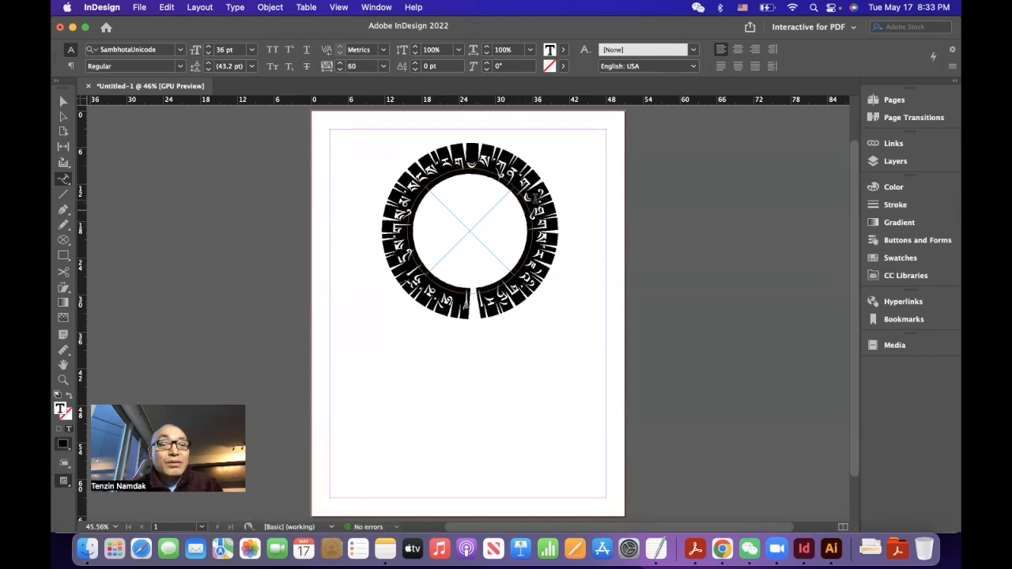
Apply the Adobe World-Ready Single-line Composer to the circular Tibetan text.
{"action": "left_click", "coordinate": [951, 66]}
{"action": "mouse_move", "coordinate": [951, 72]}
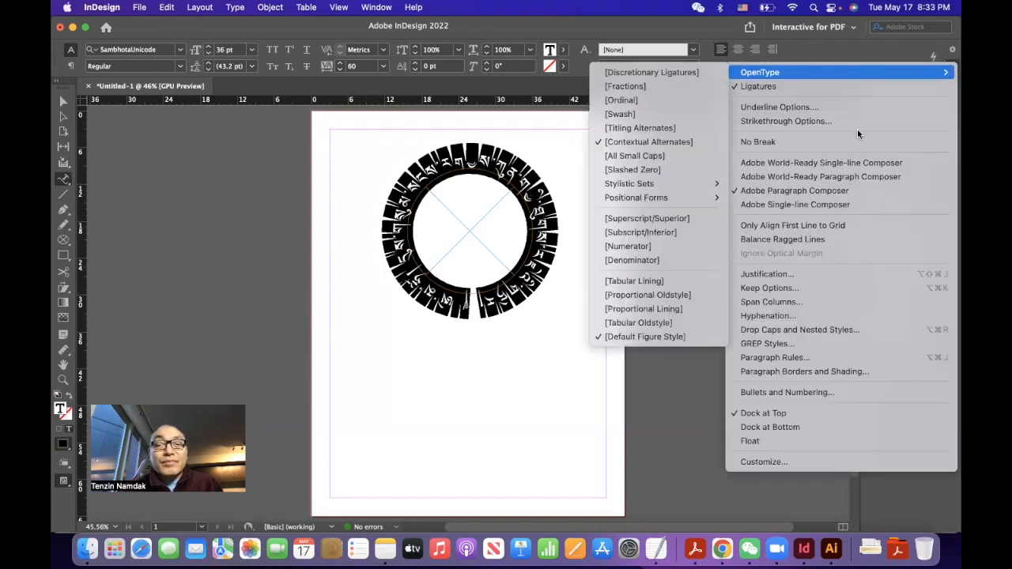
{"action": "left_click", "coordinate": [773, 164]}
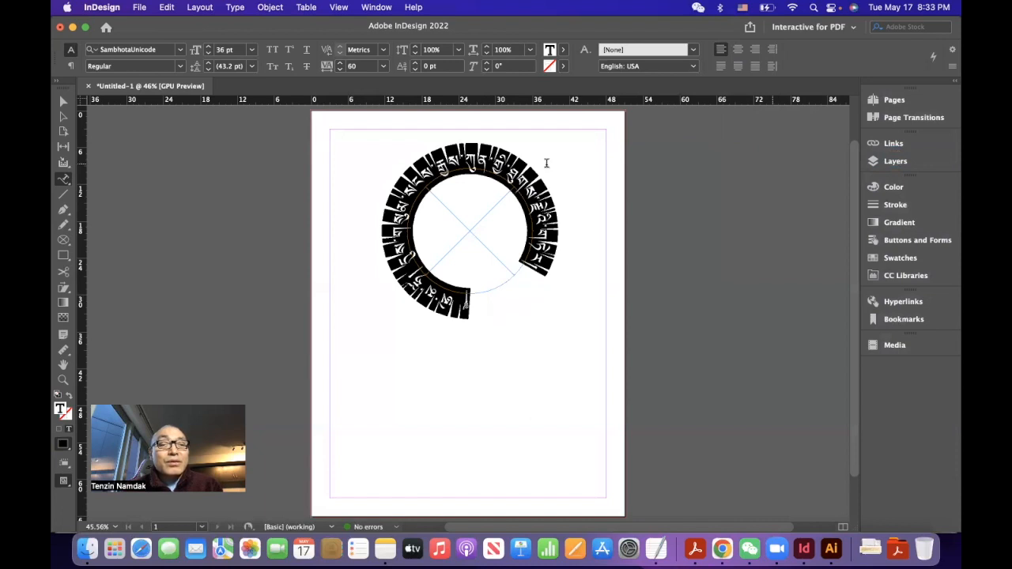
Set the tracking of the circular text to 140 and deselect the text.
{"action": "left_click", "coordinate": [339, 63]}
{"action": "left_click", "coordinate": [339, 63]}
{"action": "left_click", "coordinate": [339, 63]}
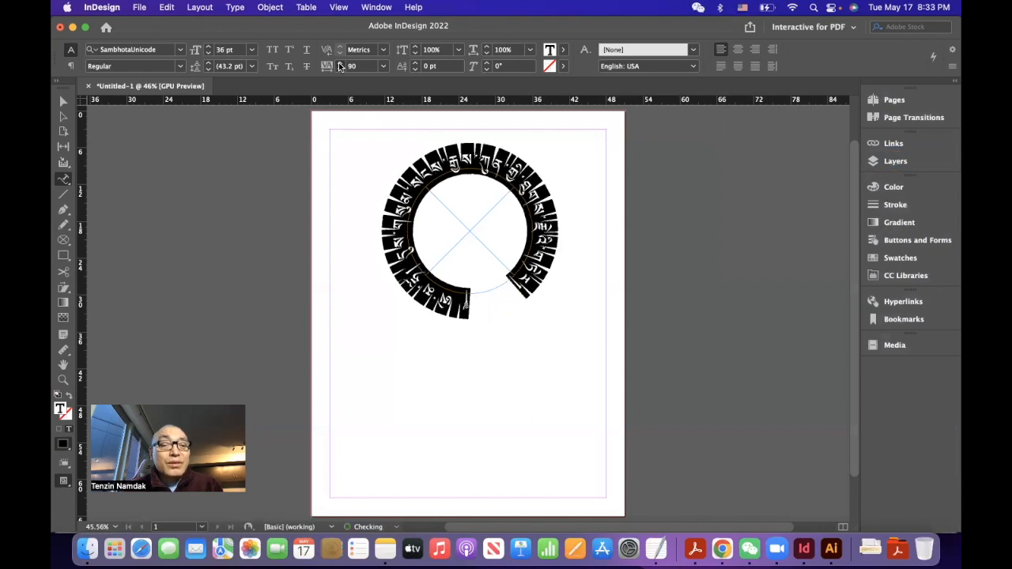
{"action": "left_click", "coordinate": [339, 63]}
{"action": "left_click", "coordinate": [339, 63]}
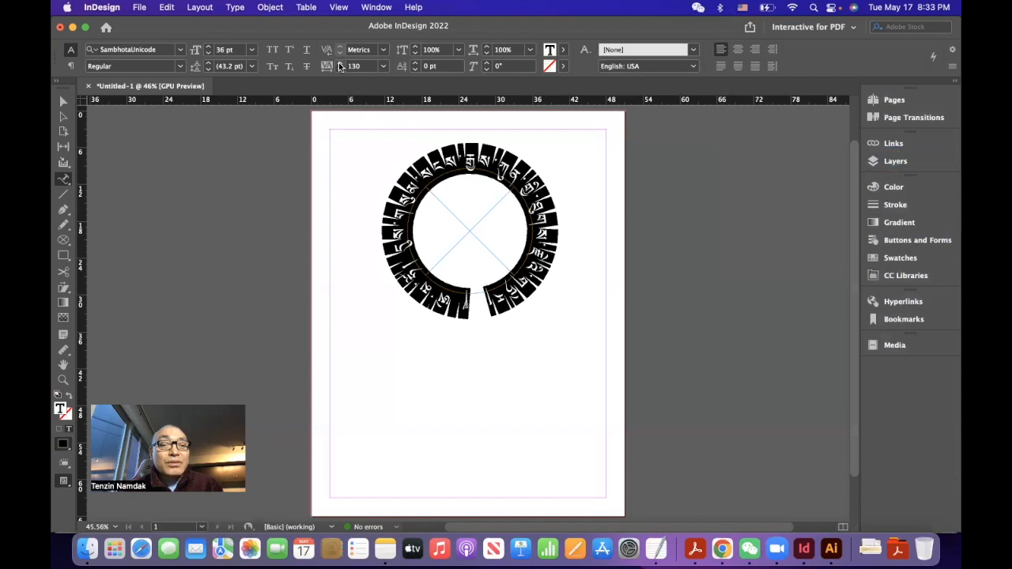
{"action": "left_click", "coordinate": [339, 63]}
{"action": "left_click", "coordinate": [419, 219]}
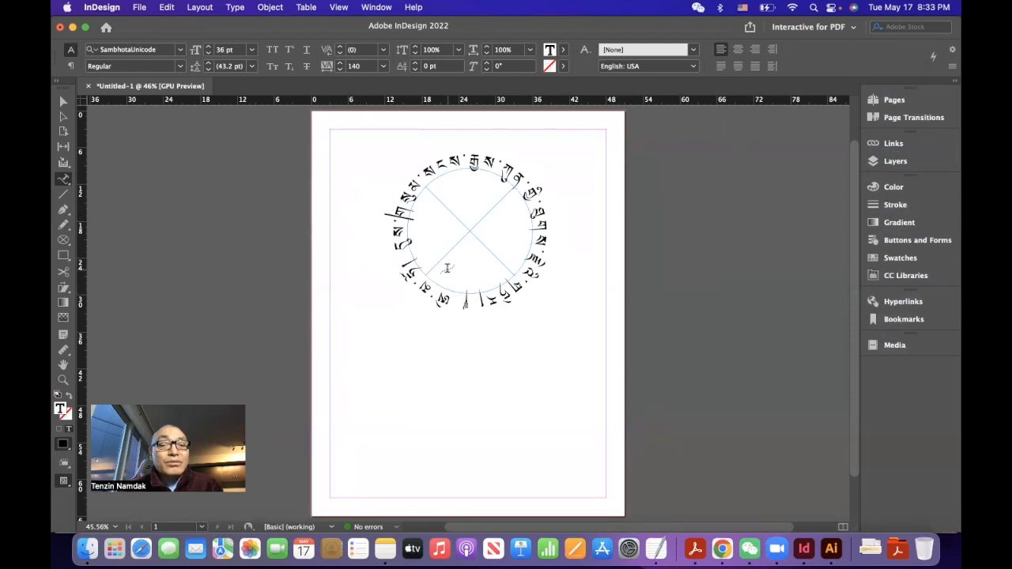
{"action": "left_click", "coordinate": [524, 332]}
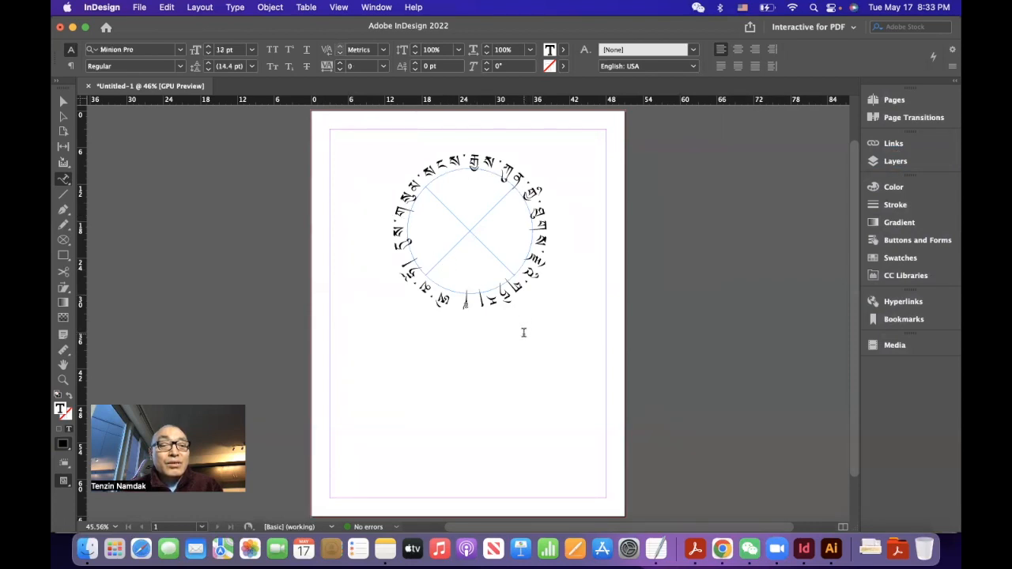
Delete the circle together with its text from the page.
{"action": "left_click", "coordinate": [505, 299]}
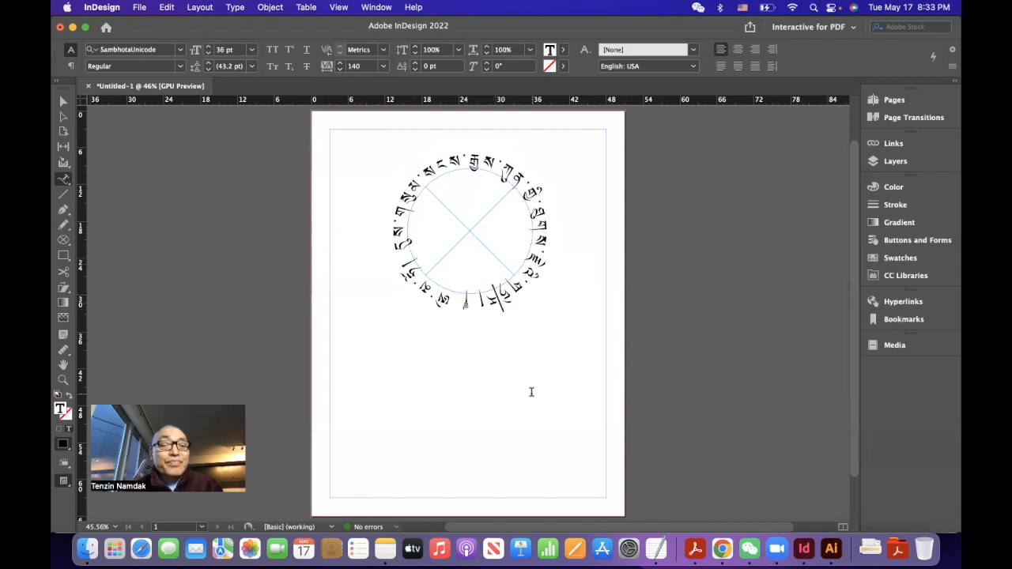
{"action": "key", "text": "Escape"}
{"action": "key", "text": "Delete"}
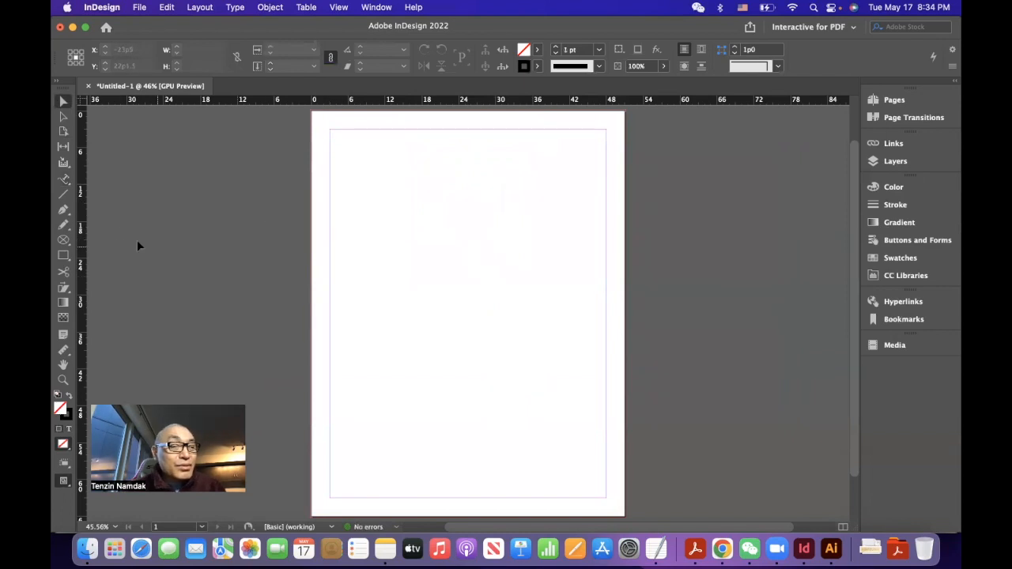
Draw an open, inward-curling spiral path about 36p wide and 36p high on the page with the Pen tool.
{"action": "left_click", "coordinate": [64, 211]}
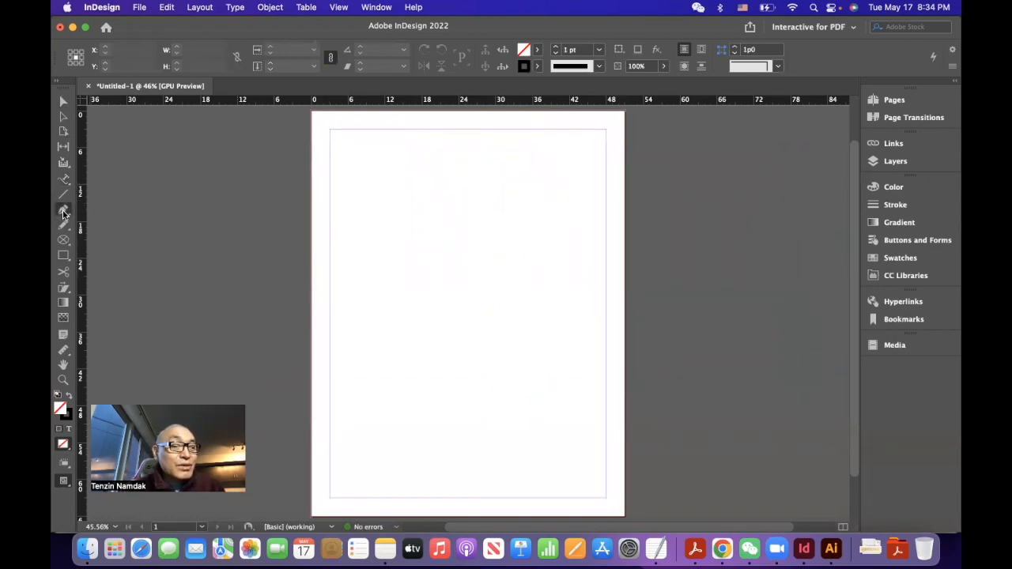
{"action": "left_click_drag", "start_coordinate": [378, 198], "coordinate": [424, 181]}
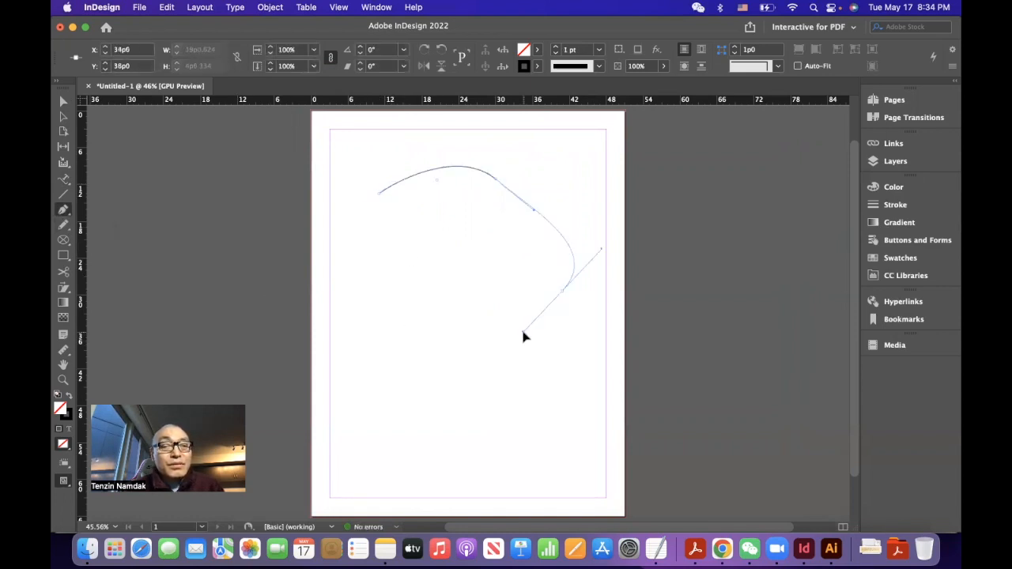
{"action": "left_click_drag", "start_coordinate": [524, 332], "coordinate": [524, 332]}
{"action": "left_click_drag", "start_coordinate": [395, 370], "coordinate": [394, 366]}
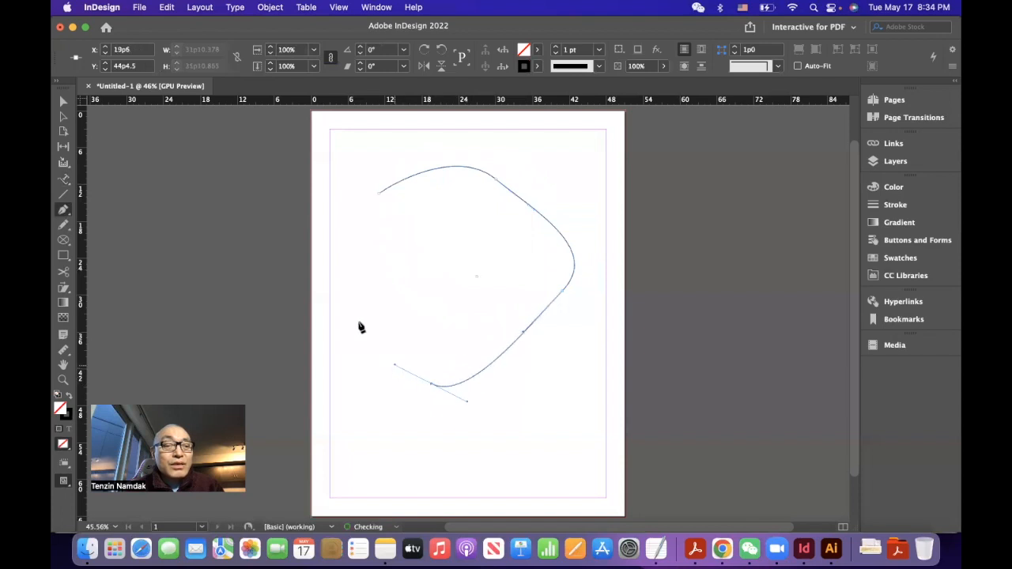
{"action": "left_click_drag", "start_coordinate": [357, 313], "coordinate": [373, 258]}
{"action": "left_click_drag", "start_coordinate": [494, 278], "coordinate": [460, 344]}
{"action": "left_click", "coordinate": [397, 325]}
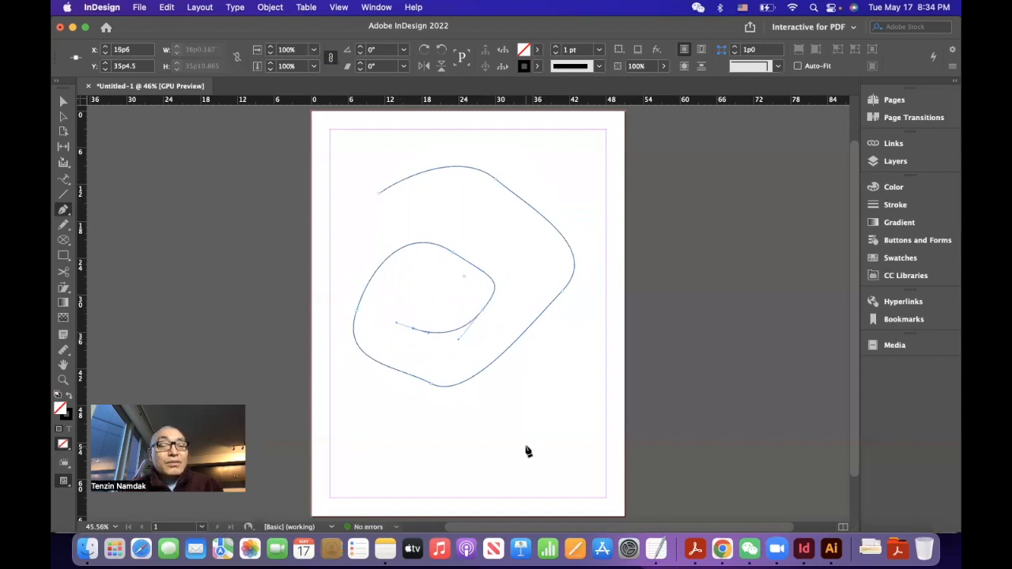
Paste the copied Tibetan phrase along the spiral with the Type on a Path Tool, starting at its outer end.
{"action": "left_click", "coordinate": [64, 185]}
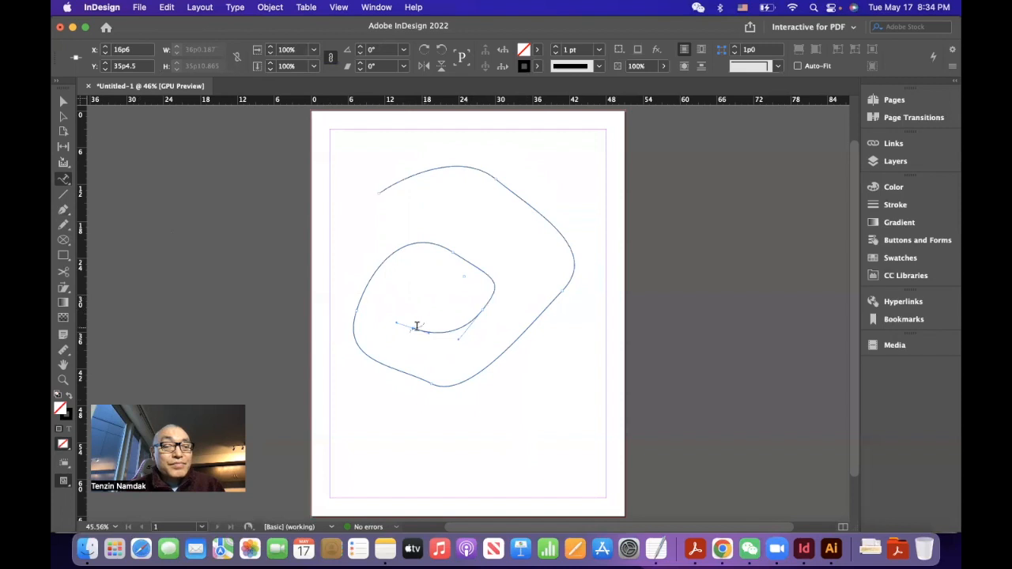
{"action": "left_click", "coordinate": [377, 192]}
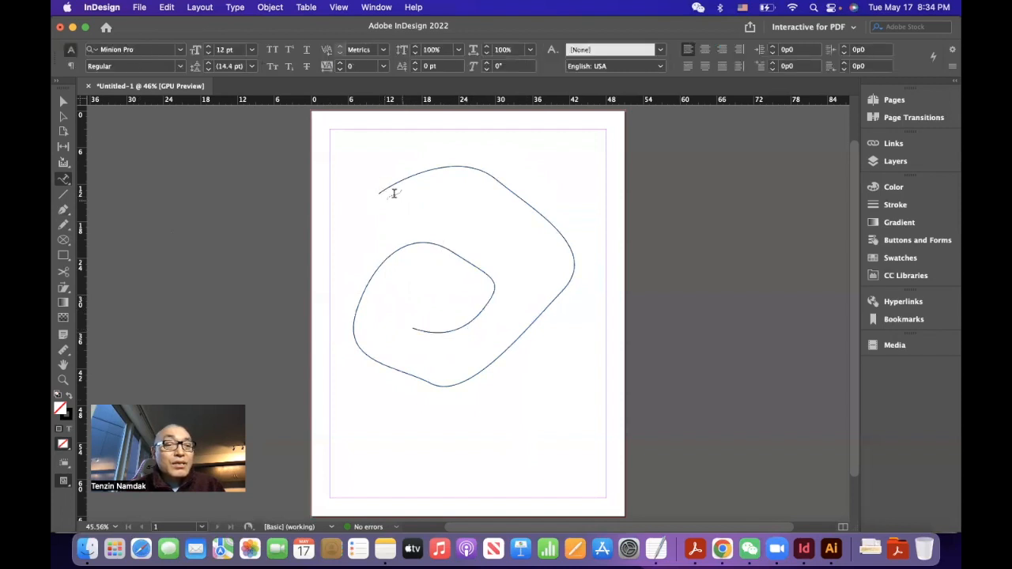
{"action": "left_click", "coordinate": [379, 191]}
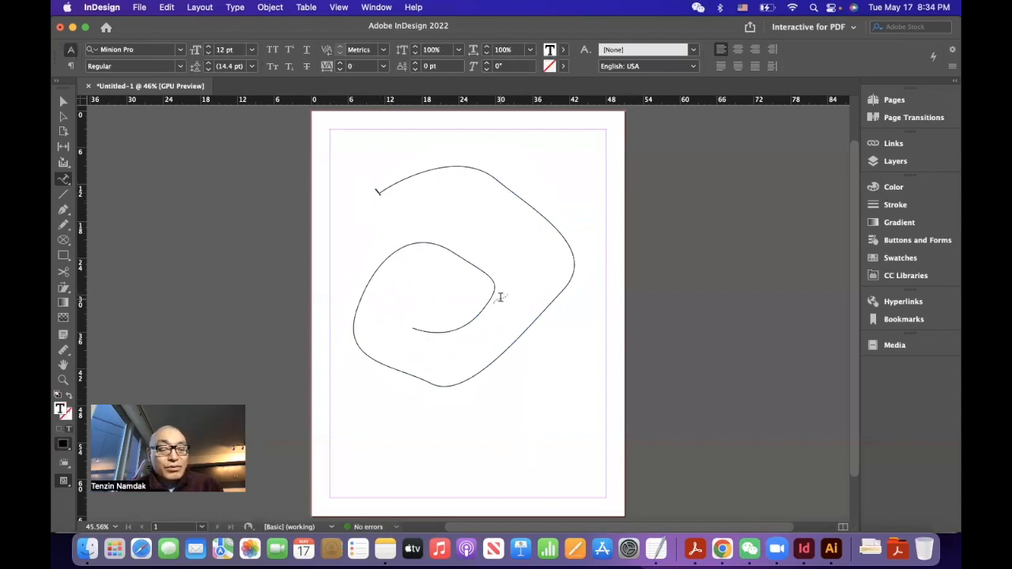
{"action": "key", "text": "super+v"}
Select all the text on the spiral path and set its font to SambhotaUnicode.
{"action": "key", "text": "Escape"}
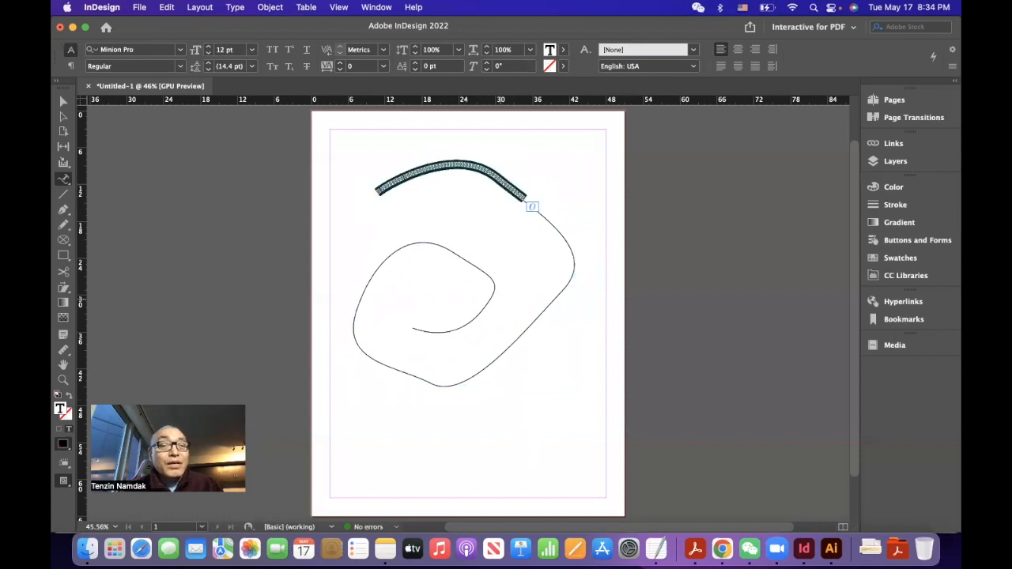
{"action": "left_click", "coordinate": [181, 51]}
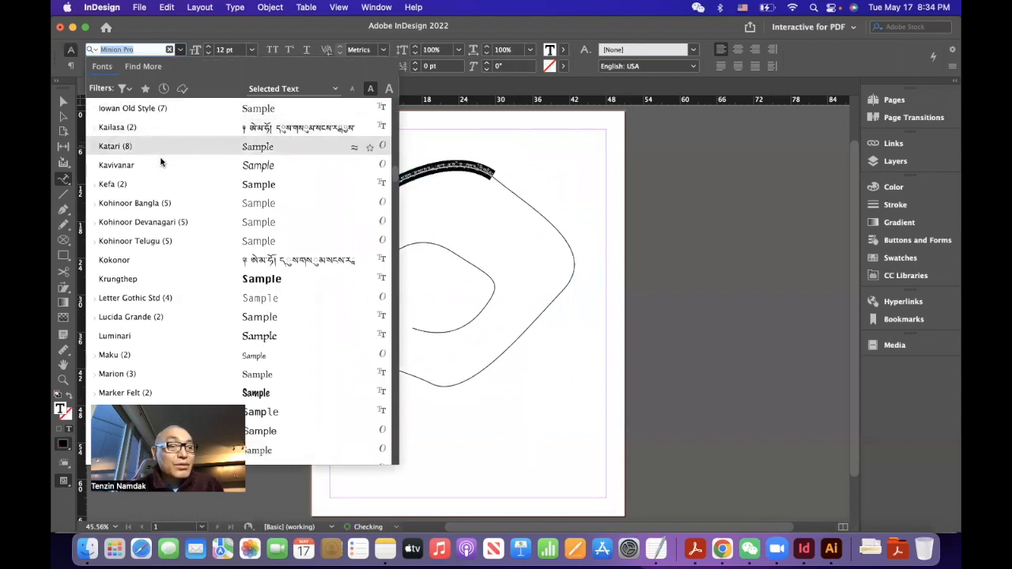
{"action": "scroll", "coordinate": [156, 199], "scroll_direction": "up", "scroll_amount": 20}
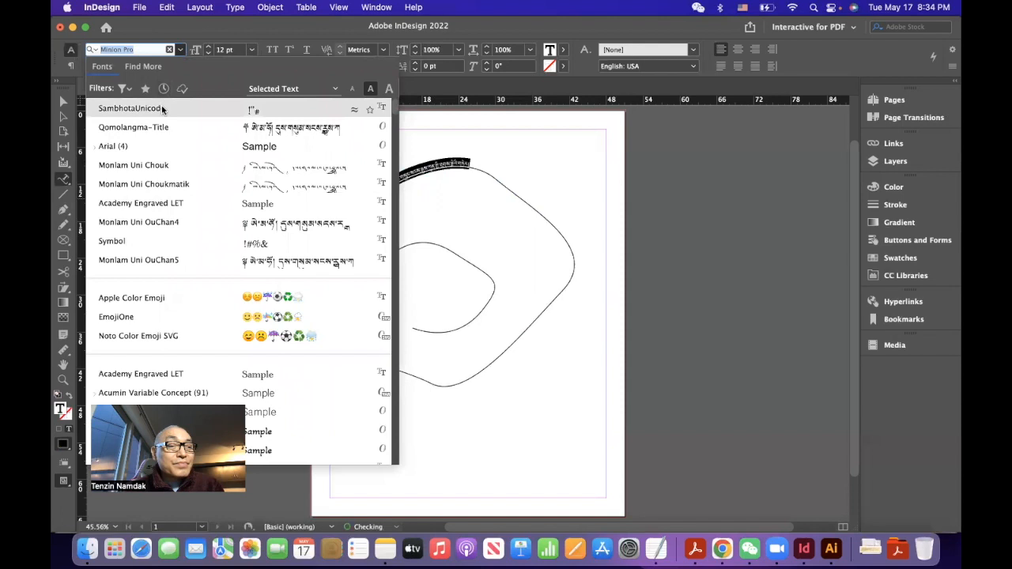
{"action": "left_click", "coordinate": [134, 108]}
Enlarge the selected spiral text to 89 pt.
{"action": "left_click", "coordinate": [208, 48]}
{"action": "left_click", "coordinate": [208, 48]}
{"action": "left_click", "coordinate": [208, 47]}
{"action": "left_click", "coordinate": [208, 47]}
{"action": "left_click", "coordinate": [208, 47]}
{"action": "left_click", "coordinate": [208, 48]}
{"action": "left_click", "coordinate": [208, 48]}
{"action": "left_click", "coordinate": [208, 47]}
{"action": "left_click", "coordinate": [208, 47]}
{"action": "left_click", "coordinate": [208, 47]}
Tighten the tracking of the spiral text to -40.
{"action": "left_click", "coordinate": [340, 69]}
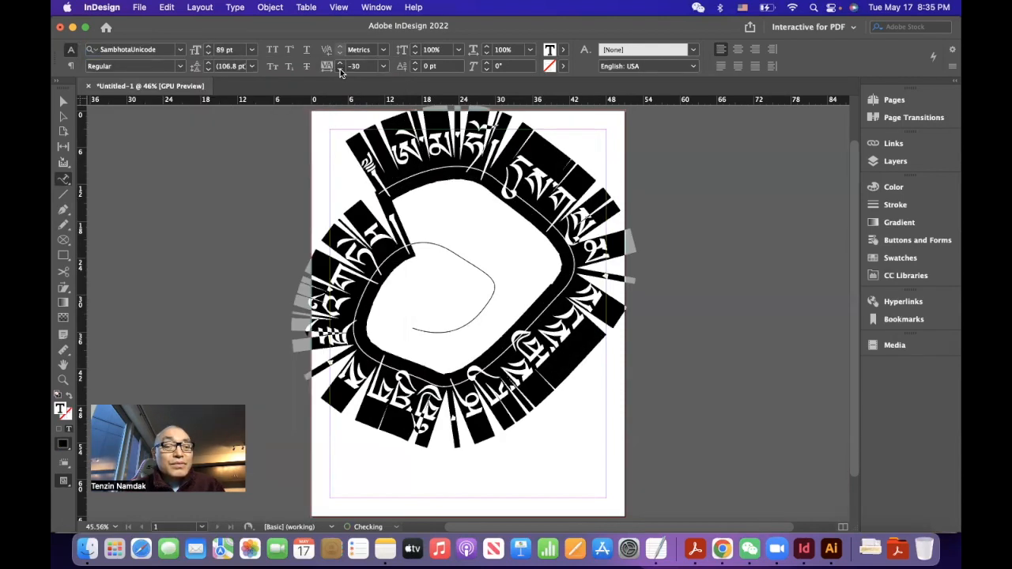
{"action": "left_click", "coordinate": [340, 68]}
{"action": "left_click", "coordinate": [340, 69]}
{"action": "left_click", "coordinate": [340, 69]}
{"action": "left_click", "coordinate": [340, 68]}
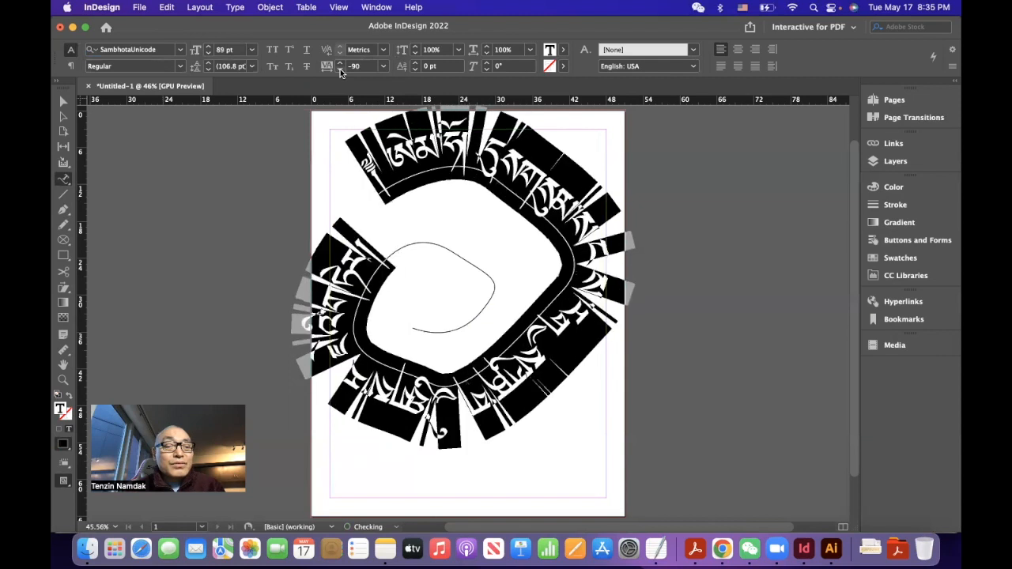
{"action": "left_click", "coordinate": [340, 69]}
{"action": "left_click", "coordinate": [340, 69]}
{"action": "left_click", "coordinate": [340, 62]}
{"action": "left_click", "coordinate": [340, 61]}
{"action": "left_click", "coordinate": [340, 62]}
{"action": "left_click", "coordinate": [340, 62]}
{"action": "left_click", "coordinate": [340, 62]}
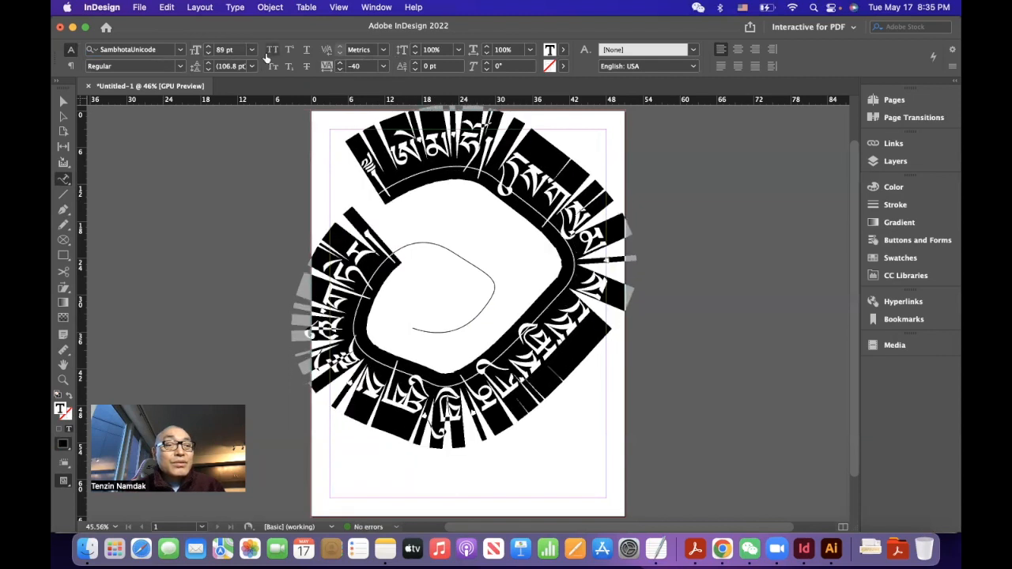
Reduce the spiral text to 71 pt and set its tracking to 60.
{"action": "left_click", "coordinate": [208, 53]}
{"action": "left_click", "coordinate": [208, 53]}
{"action": "left_click", "coordinate": [208, 52]}
{"action": "left_click", "coordinate": [208, 53]}
{"action": "left_click", "coordinate": [208, 53]}
{"action": "left_click", "coordinate": [208, 53]}
{"action": "left_click", "coordinate": [208, 53]}
{"action": "left_click", "coordinate": [207, 53]}
{"action": "left_click", "coordinate": [208, 53]}
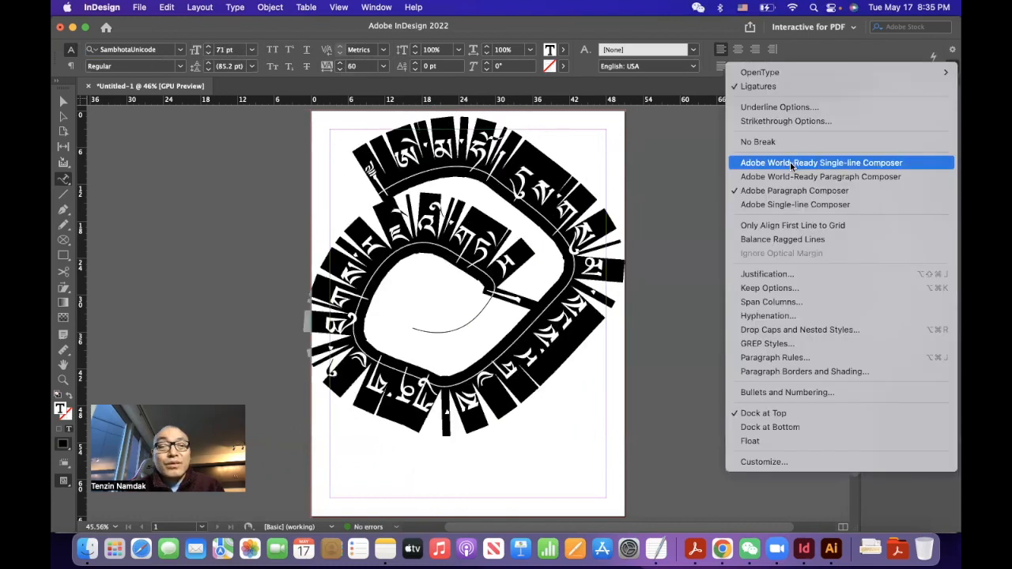
Apply the Adobe World-Ready Single-line Composer to the spiral text and deselect it.
{"action": "left_click", "coordinate": [790, 162]}
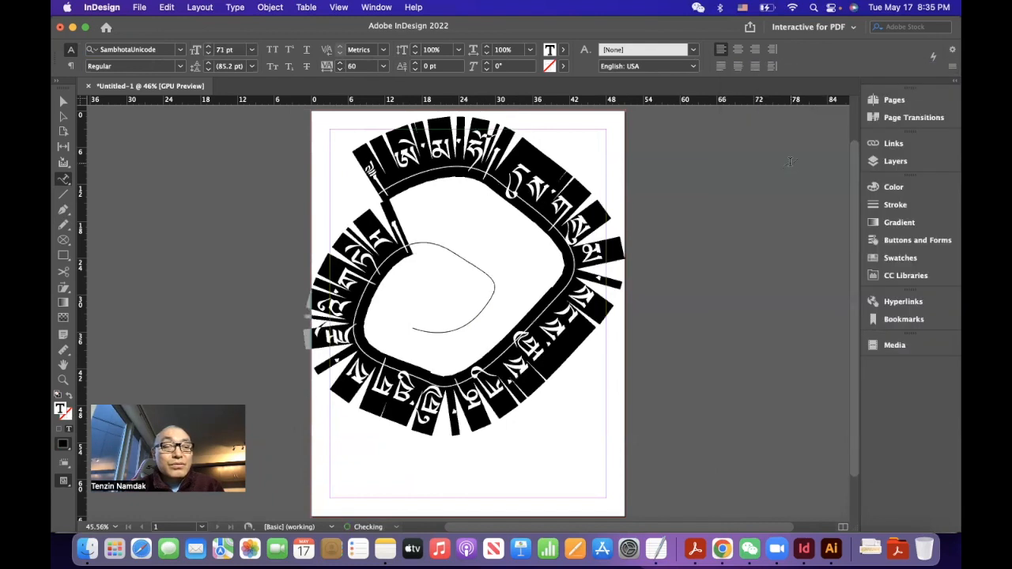
{"action": "left_click", "coordinate": [546, 423]}
{"action": "scroll", "coordinate": [547, 423], "scroll_direction": "down", "scroll_amount": 2}
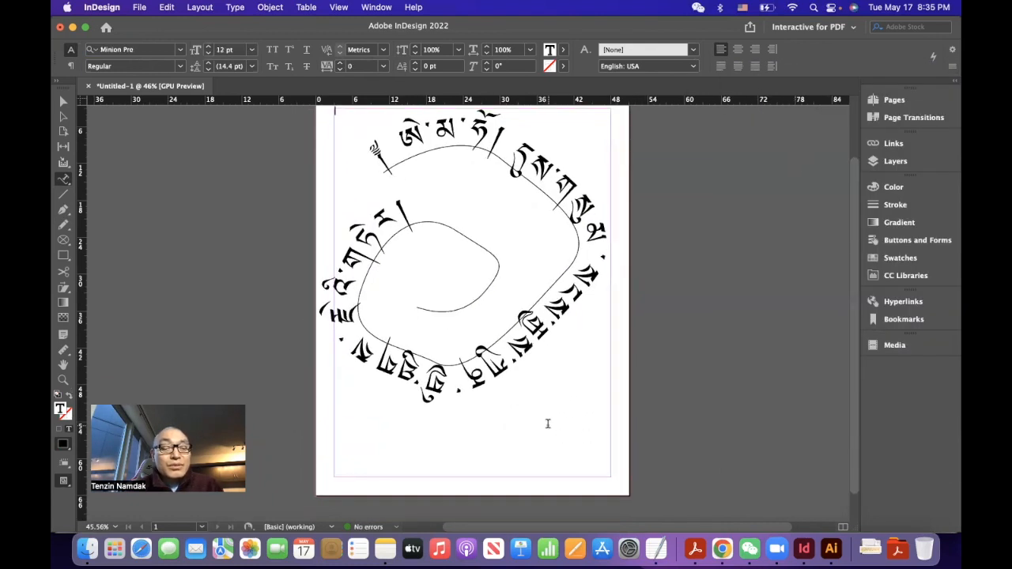